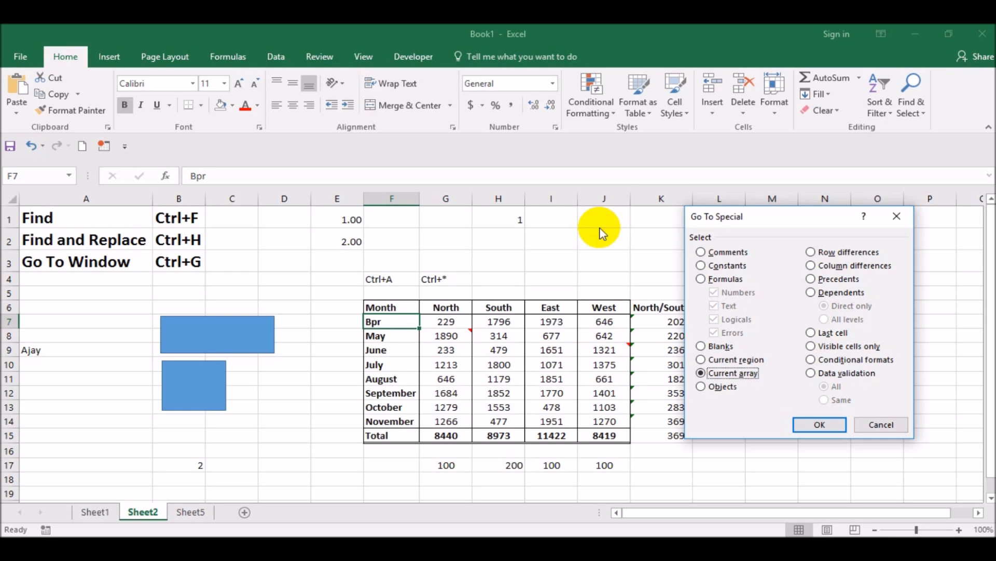
# Select all drawing objects on the sheet using the Objects option of Go To Special.
pyautogui.click(737, 387)
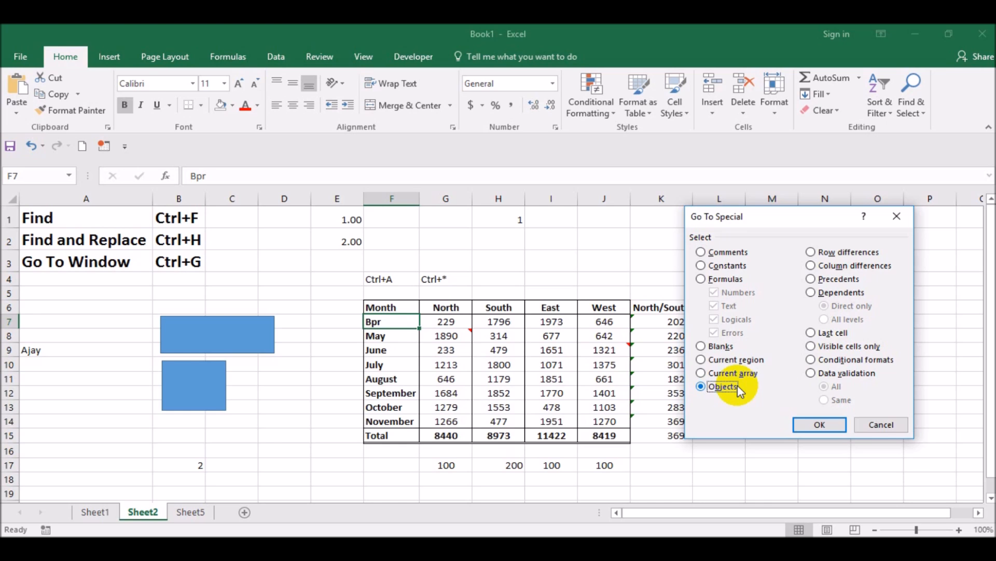
pyautogui.click(832, 425)
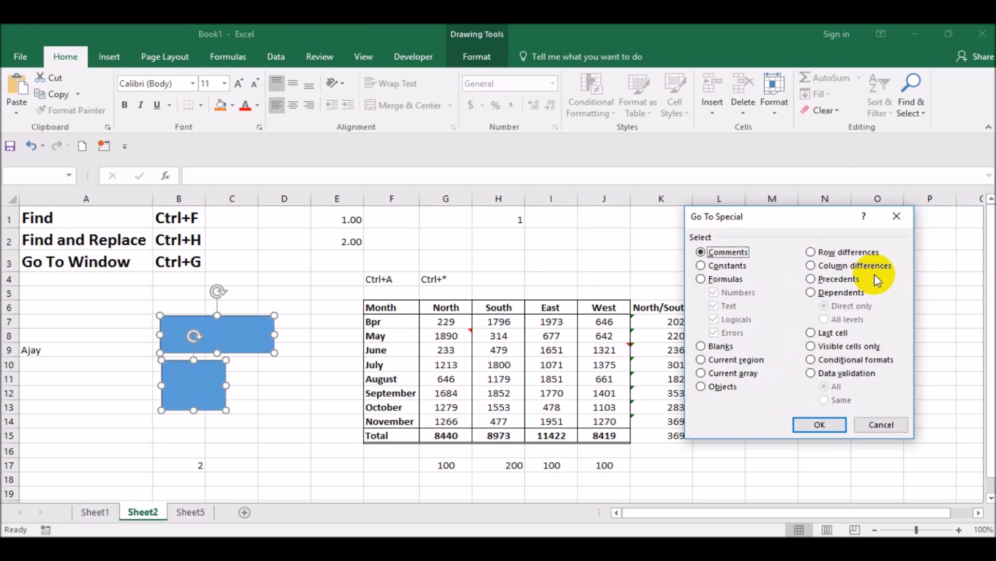
pyautogui.click(878, 252)
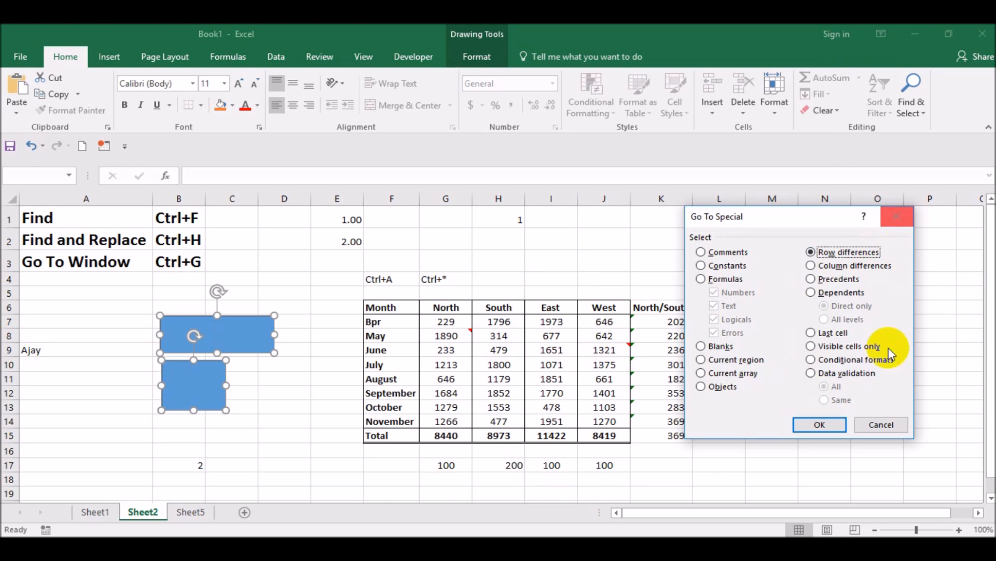
pyautogui.click(889, 424)
# Select the row differences within G17:J17 using Go To Special.
pyautogui.click(606, 437)
pyautogui.press('Left')
pyautogui.press('Left')
pyautogui.press('Left')
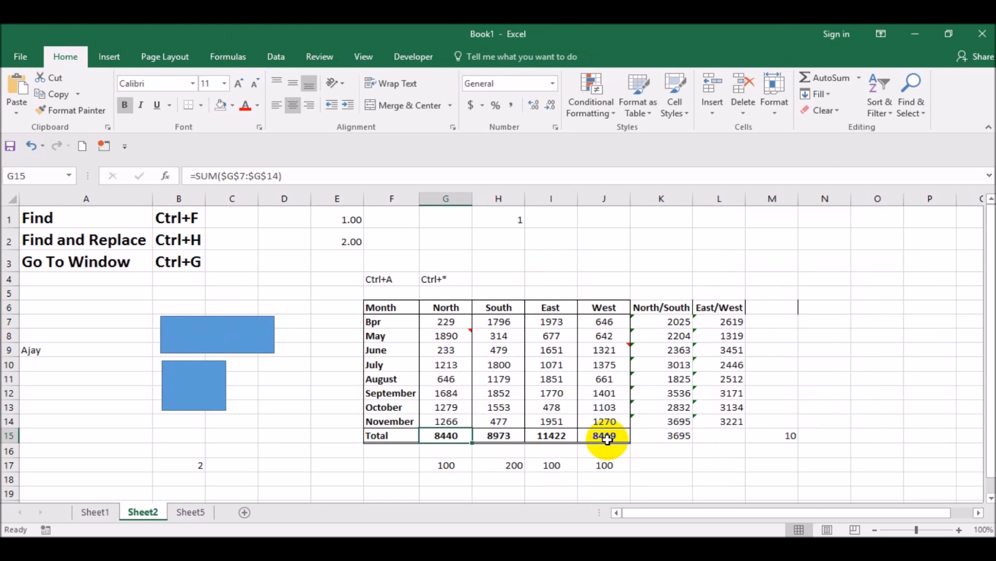
pyautogui.press('Down')
pyautogui.press('Down')
pyautogui.hotkey('ctrl', 'shift', 'Right')
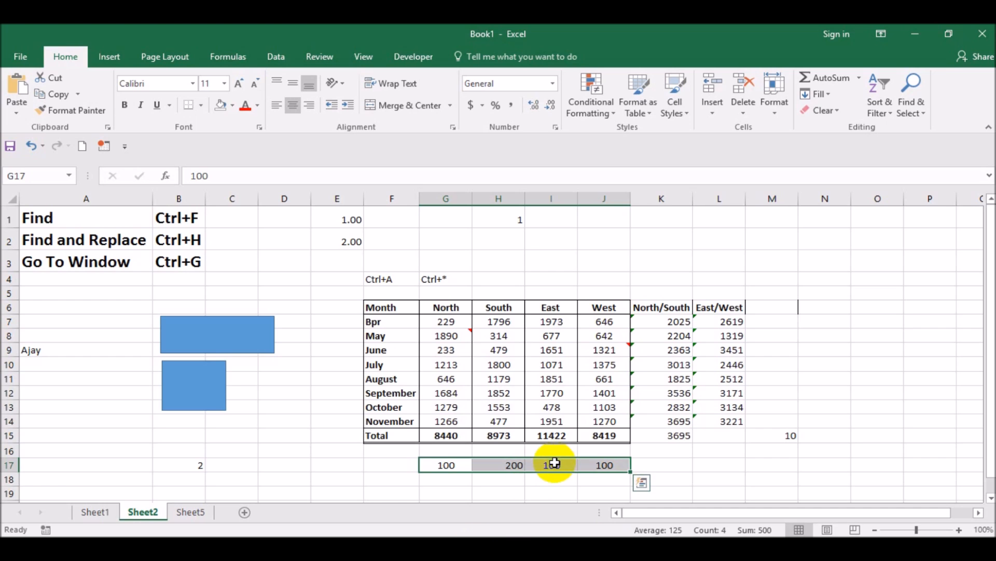
pyautogui.click(919, 117)
pyautogui.click(929, 177)
pyautogui.click(855, 252)
pyautogui.click(825, 424)
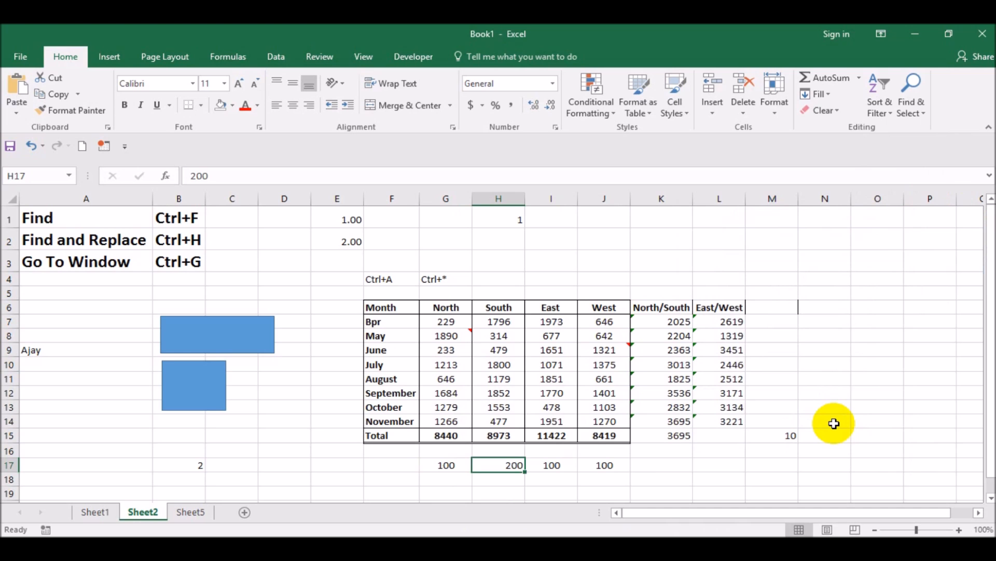
# Enter the headings "accurals" in G19 and "Actuals" in H19.
pyautogui.press('Down')
pyautogui.press('Down')
pyautogui.press('Down')
pyautogui.press('Left')
pyautogui.press('Up')
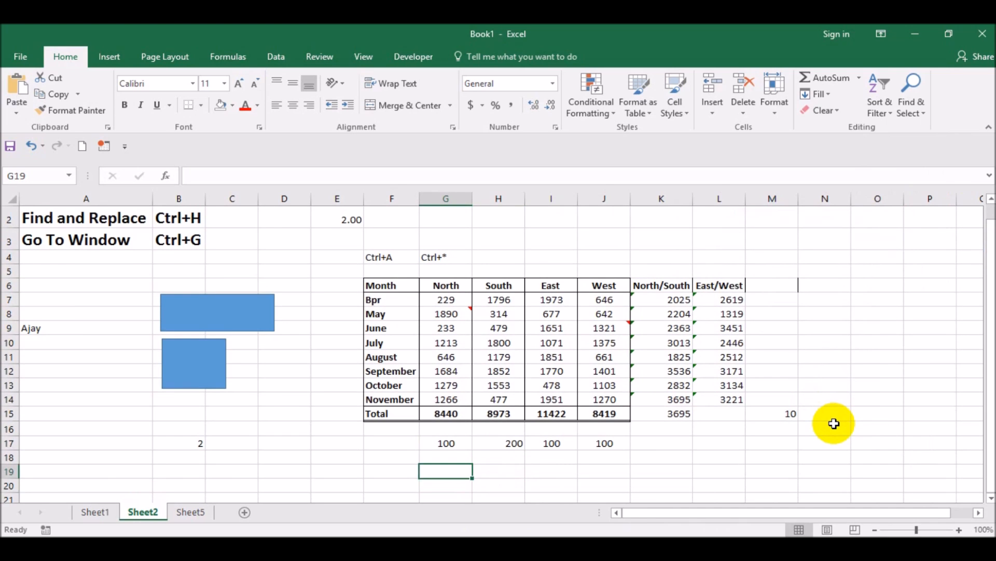
pyautogui.write('accurals')
pyautogui.press('Tab')
pyautogui.write('Actuals')
pyautogui.press('Return')
# Fill row 20 with the label "Tele" in F20, 1200 in G20 and 1100 in H20.
pyautogui.write('1200')
pyautogui.press('Return')
pyautogui.press('Left')
pyautogui.press('Up')
pyautogui.write('Teles')
pyautogui.press('BackSpace')
pyautogui.press('Return')
pyautogui.press('Up')
pyautogui.press('Right')
pyautogui.press('Right')
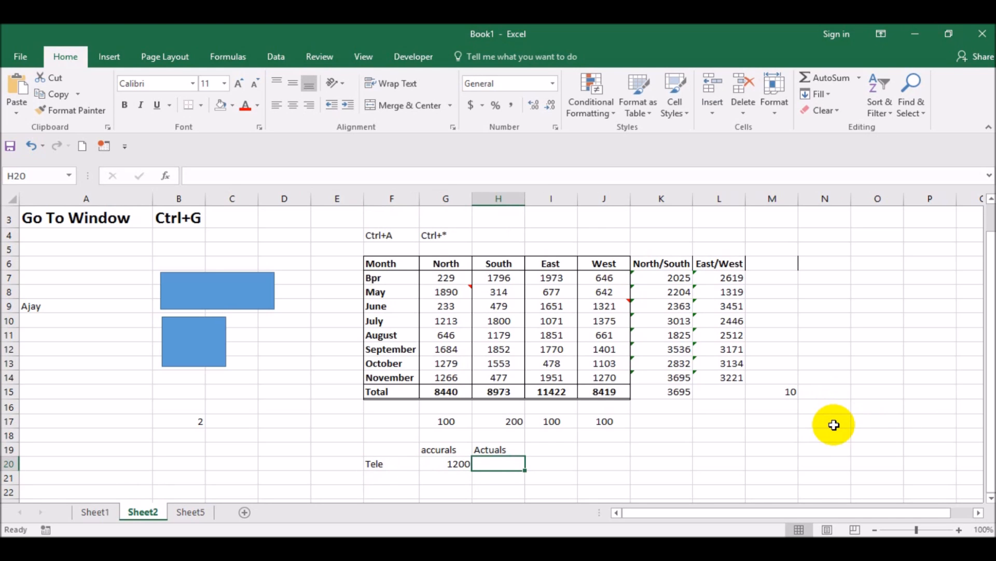
pyautogui.write('1100')
pyautogui.press('Up')
# Select the row differences within G20:H20 using Go To Special.
pyautogui.press('Up')
pyautogui.press('Left')
pyautogui.press('Down')
pyautogui.press('Down')
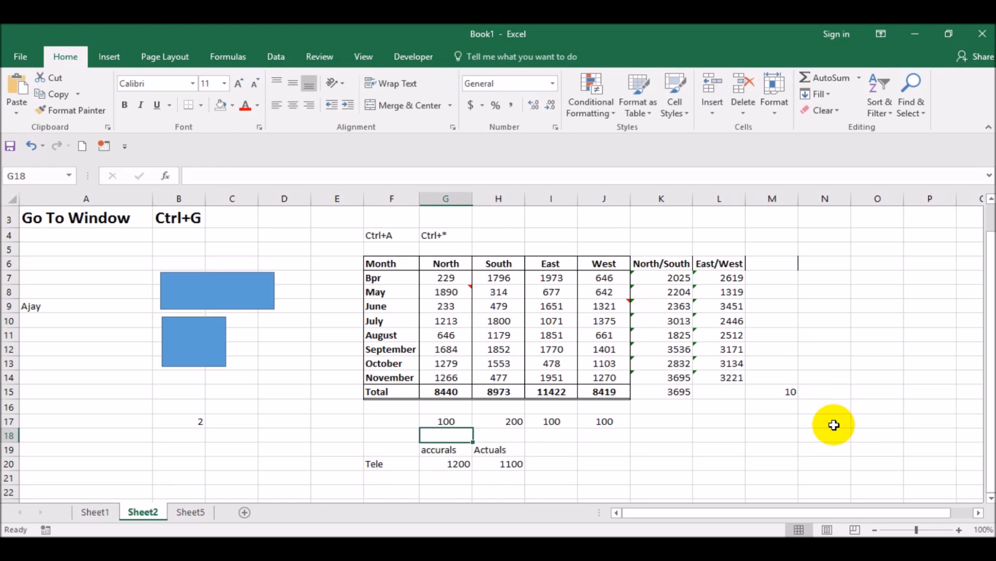
pyautogui.press('Down')
pyautogui.press('Down')
pyautogui.press('Up')
pyautogui.press('Up')
pyautogui.press('Left')
pyautogui.press('Right')
pyautogui.press('Down')
pyautogui.press('Up')
pyautogui.hotkey('shift', 'Right')
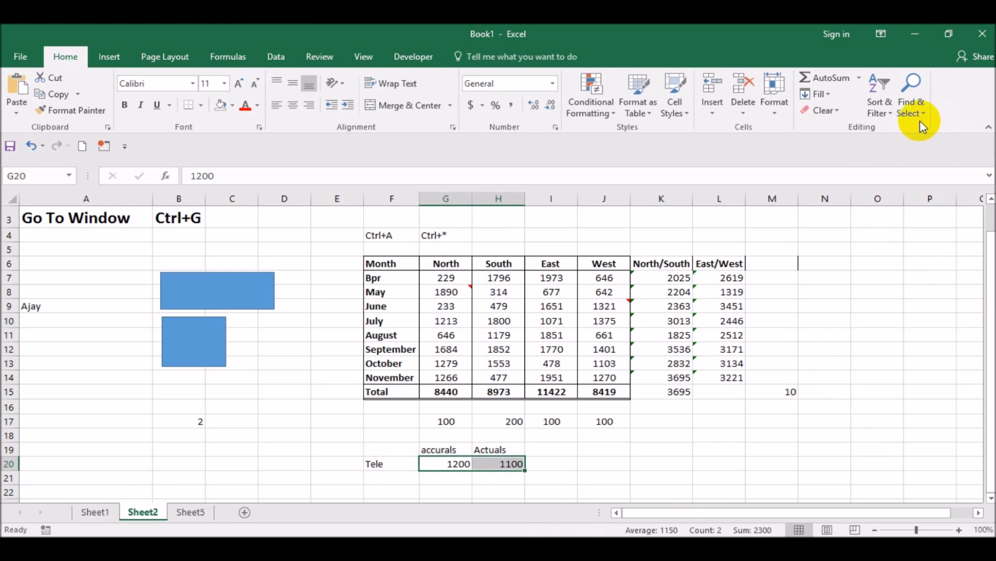
pyautogui.click(912, 106)
pyautogui.click(946, 182)
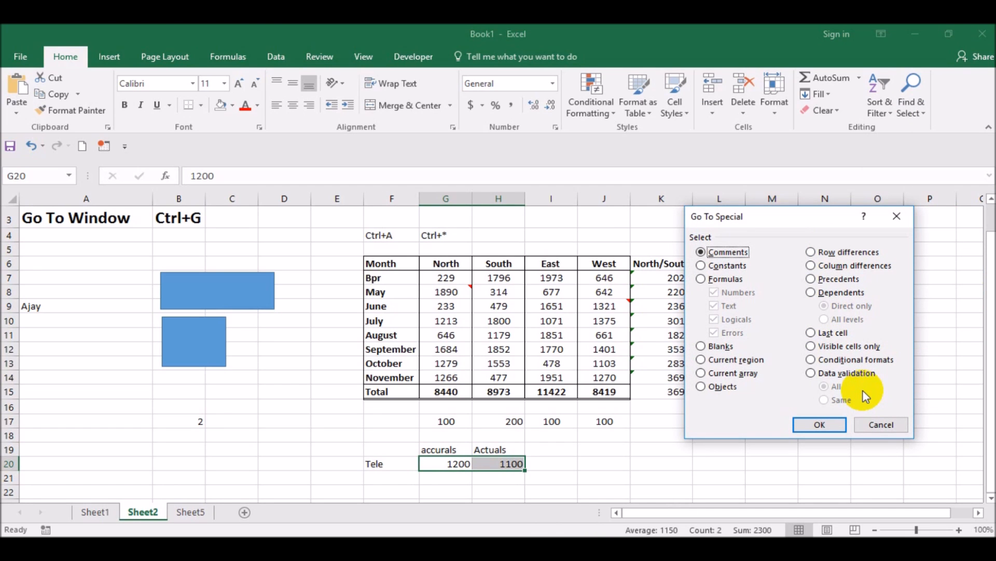
pyautogui.click(877, 252)
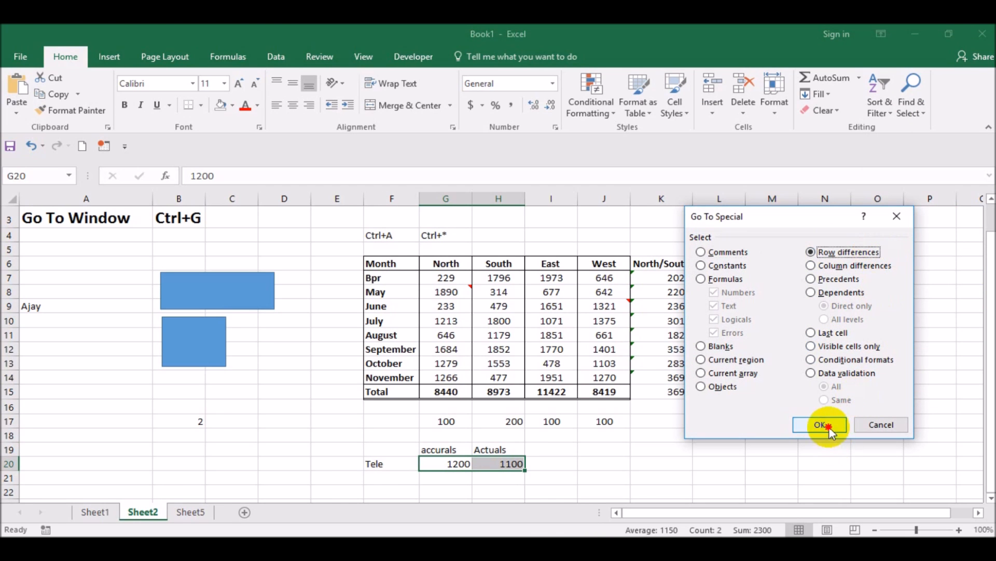
pyautogui.click(823, 425)
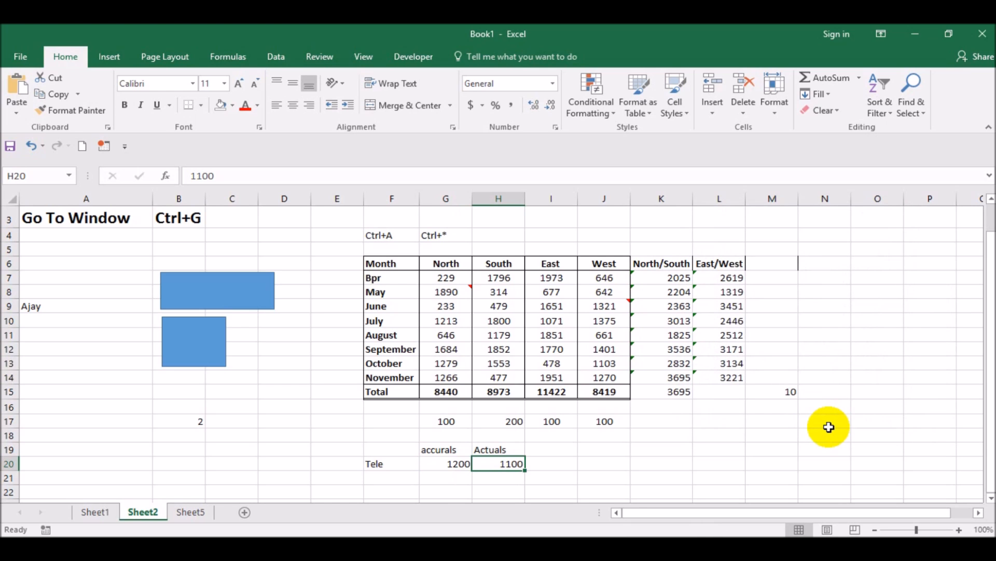
# Examine the accurals and Actuals figures of the Tele row in G20 and H20.
pyautogui.press('pageup')
pyautogui.press('Left')
pyautogui.press('Down')
pyautogui.press('Down')
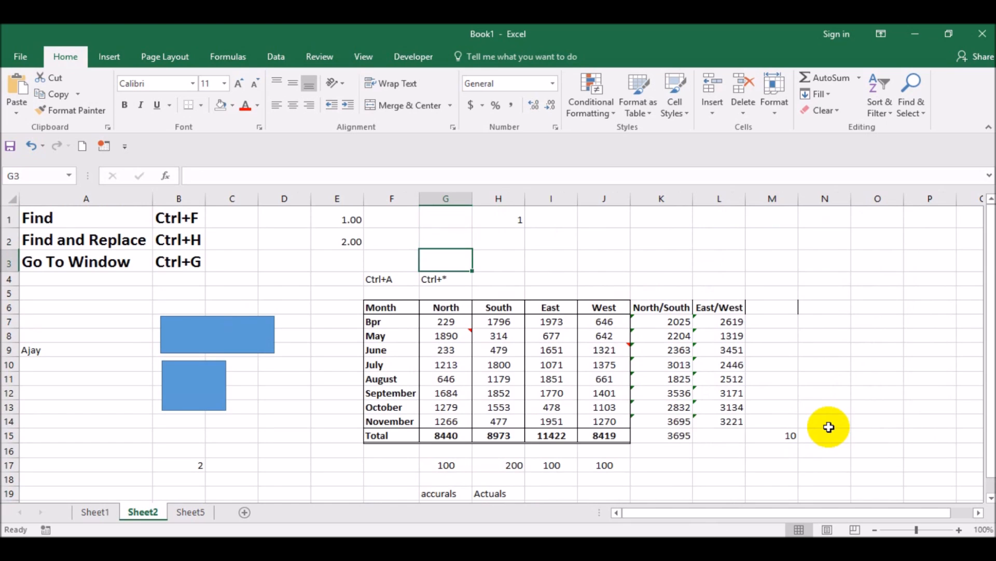
pyautogui.scroll(-2, 823, 469)
pyautogui.click(452, 399)
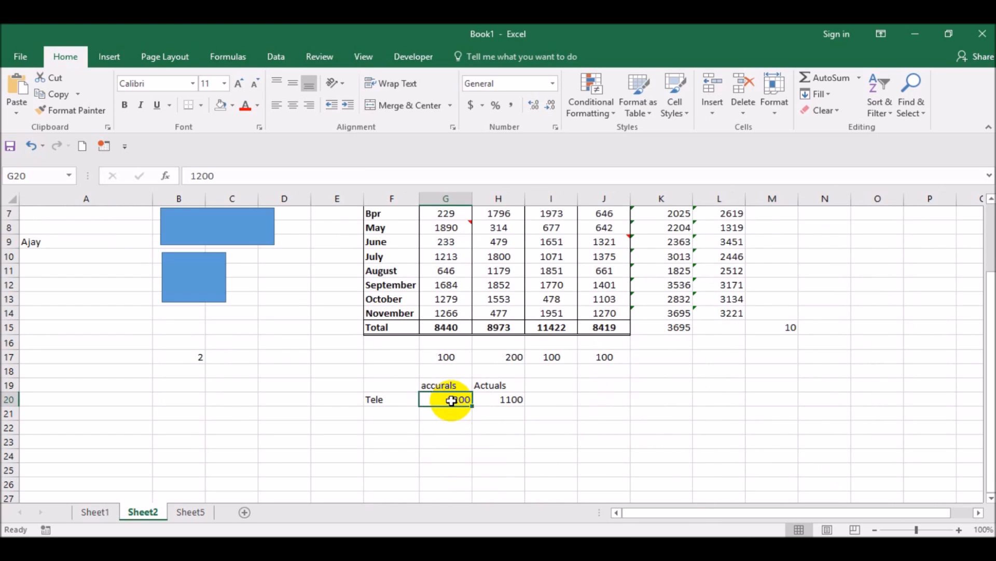
pyautogui.press('Right')
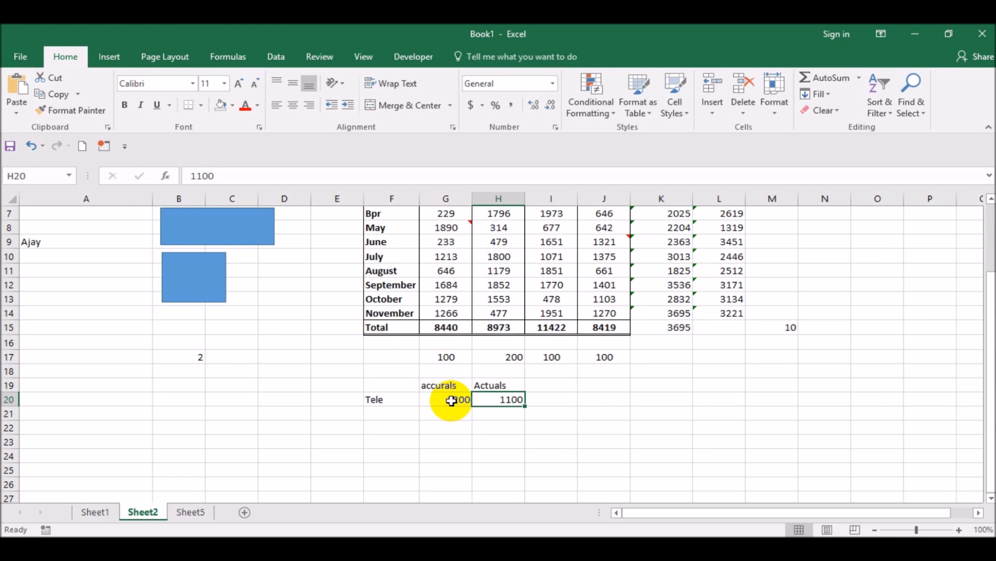
# Select the column differences within the North/South values in K7:K14 using Go To Special.
pyautogui.scroll(2, 682, 404)
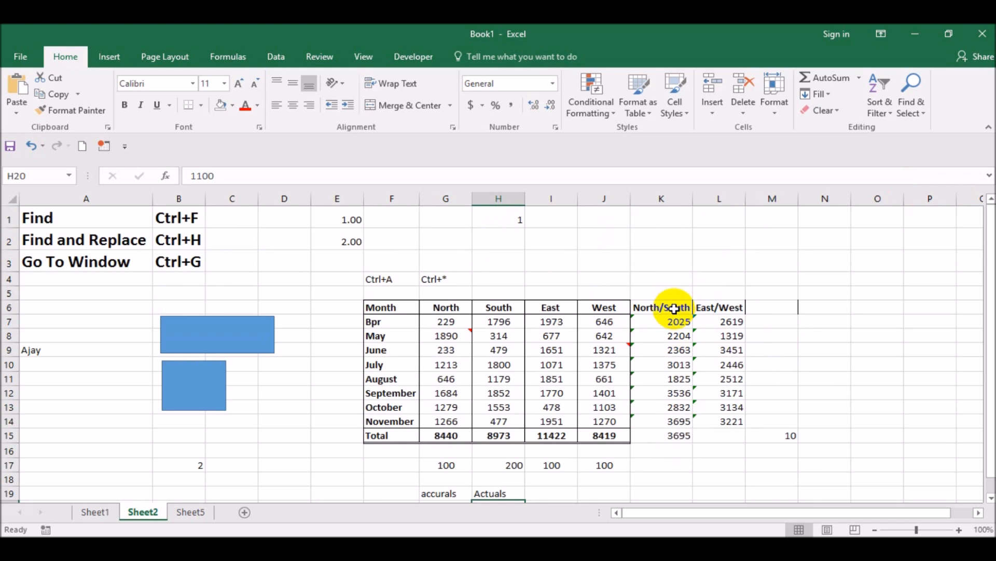
pyautogui.moveTo(677, 322); pyautogui.dragTo(674, 420)
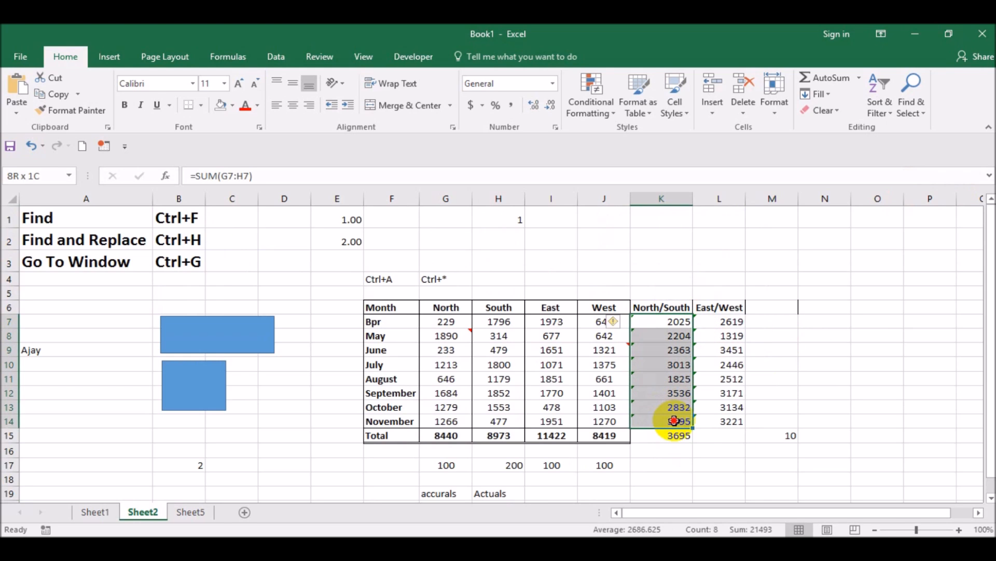
pyautogui.click(911, 104)
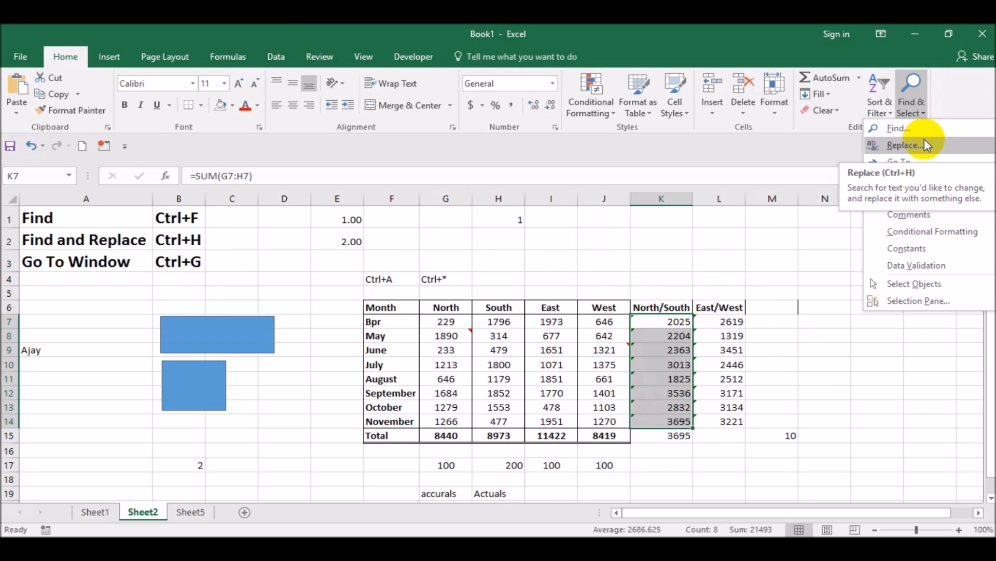
pyautogui.click(933, 179)
pyautogui.moveTo(828, 221); pyautogui.dragTo(943, 180)
pyautogui.click(937, 227)
pyautogui.click(927, 387)
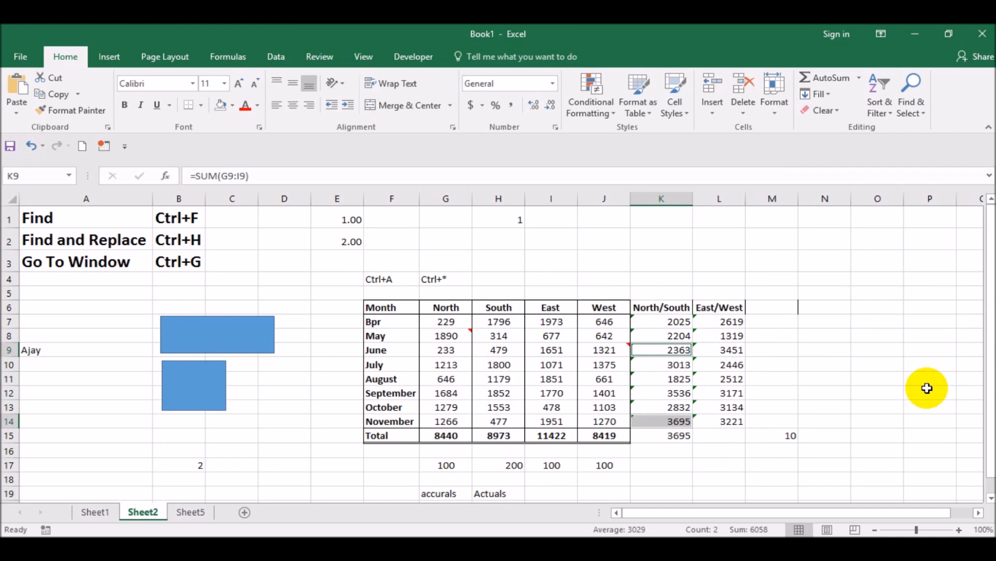
# Examine the ranges referenced by the North/South formulas in K7 through K10.
pyautogui.press('Left')
pyautogui.press('Up')
pyautogui.press('Up')
pyautogui.press('Up')
pyautogui.press('Right')
pyautogui.press('Down')
pyautogui.press('F2')
pyautogui.press('Return')
pyautogui.press('F2')
pyautogui.press('Return')
pyautogui.press('F2')
pyautogui.press('Return')
pyautogui.press('Up')
pyautogui.press('Up')
pyautogui.press('Up')
pyautogui.press('Down')
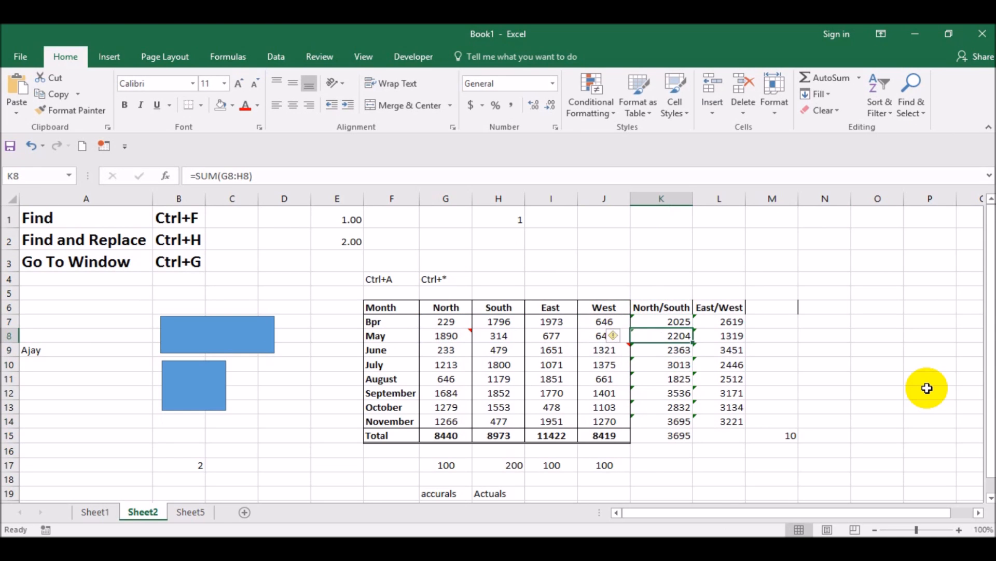
pyautogui.press('F2')
pyautogui.press('Return')
pyautogui.press('F2')
pyautogui.press('Return')
pyautogui.press('F2')
pyautogui.press('Escape')
pyautogui.press('Up')
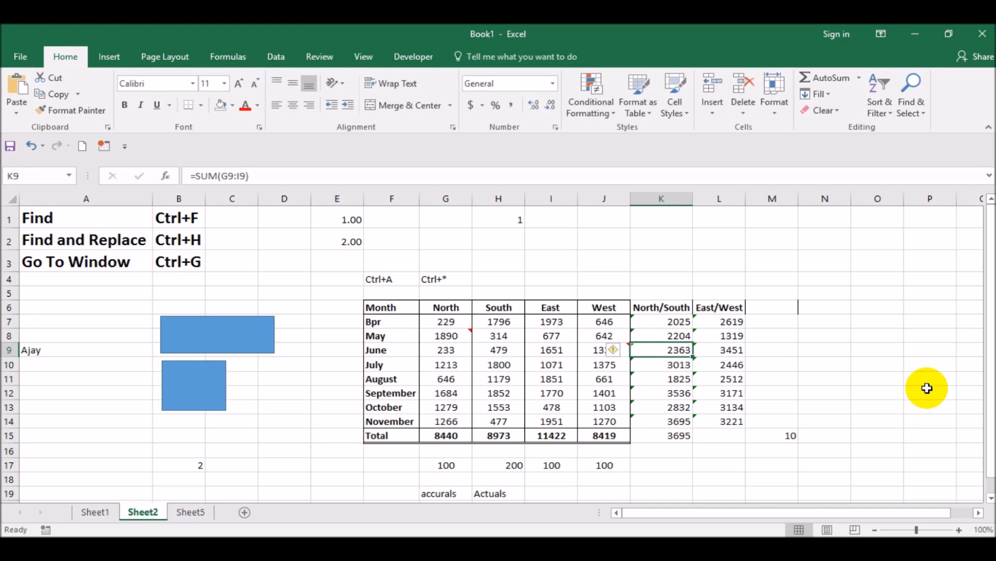
# Compare the ranges referenced by the North/South formulas in K9 through K14.
pyautogui.press('F2')
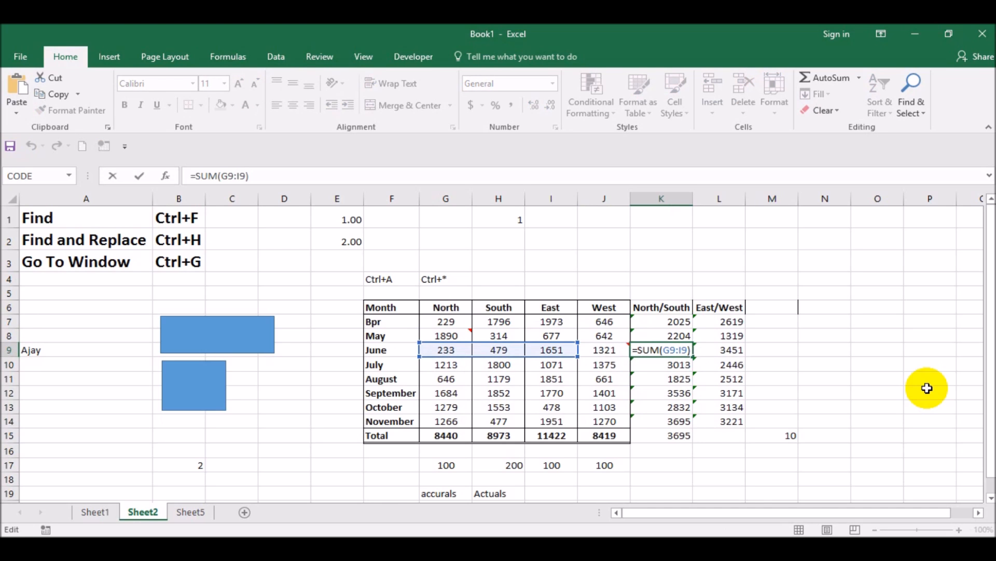
pyautogui.press('Return')
pyautogui.press('F2')
pyautogui.press('Return')
pyautogui.press('F2')
pyautogui.press('Return')
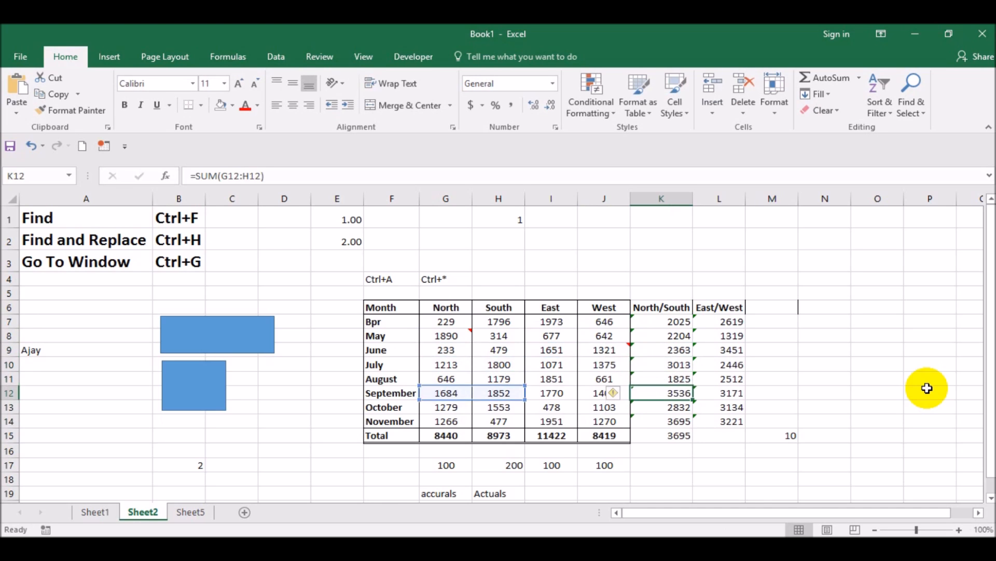
pyautogui.press('F2')
pyautogui.press('Return')
pyautogui.press('F2')
pyautogui.press('Return')
pyautogui.press('F2')
pyautogui.press('Escape')
# Reselect K7:K14 and find its column differences again using Go To Special.
pyautogui.press('Up')
pyautogui.press('Up')
pyautogui.press('Up')
pyautogui.press('Up')
pyautogui.press('Up')
pyautogui.press('Up')
pyautogui.press('Up')
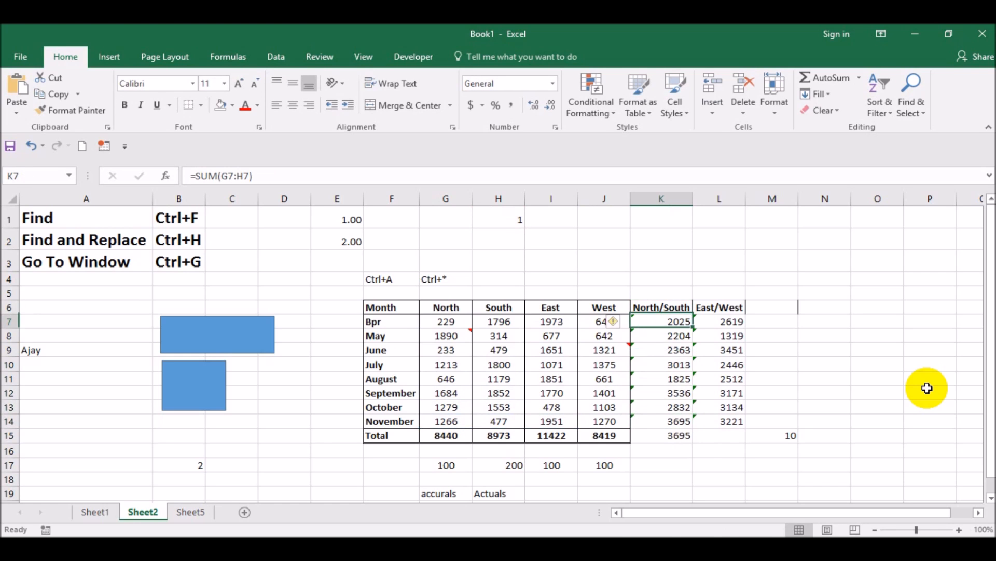
pyautogui.hotkey('ctrl', 'shift', 'Down')
pyautogui.hotkey('shift', 'Up')
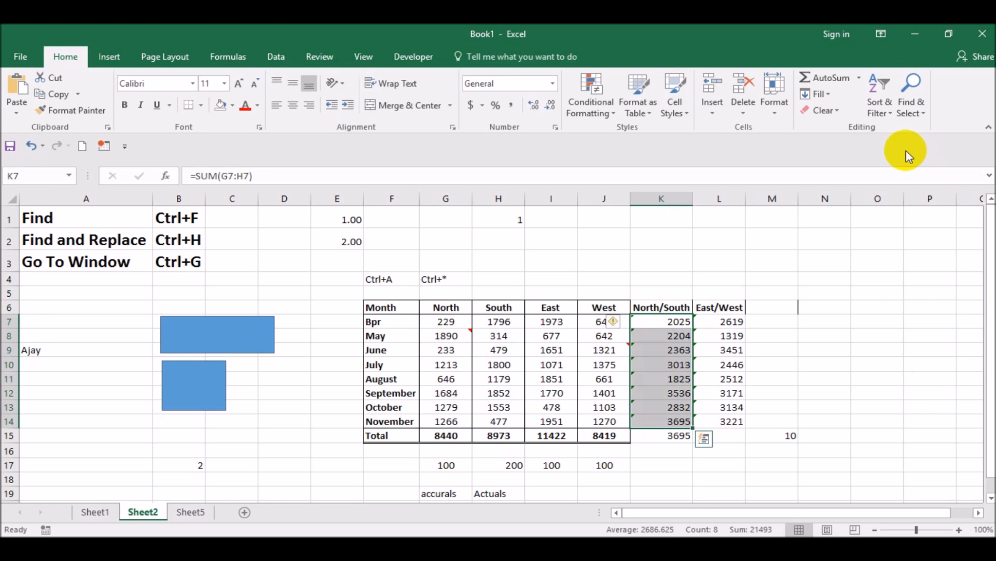
pyautogui.click(912, 103)
pyautogui.click(929, 182)
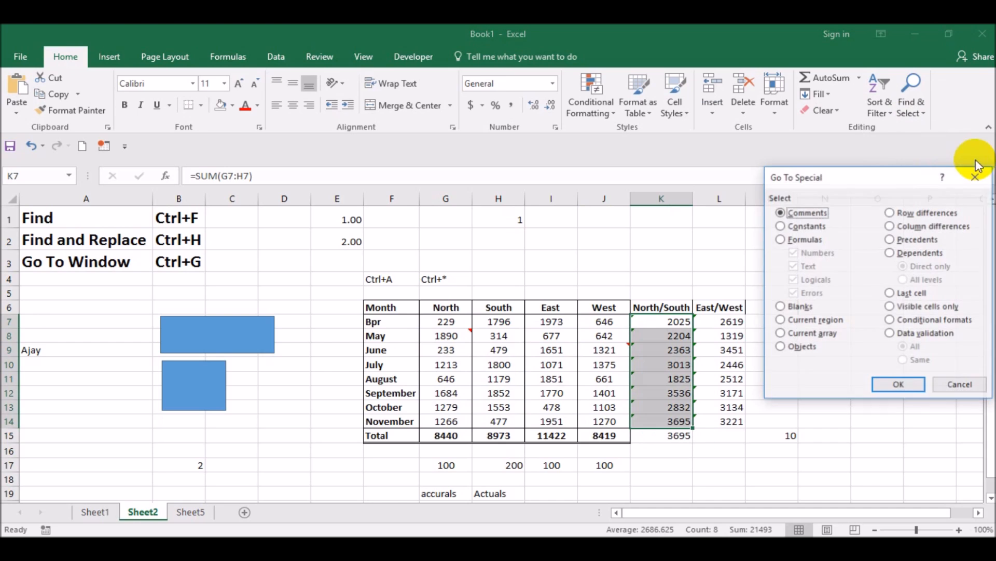
pyautogui.click(934, 226)
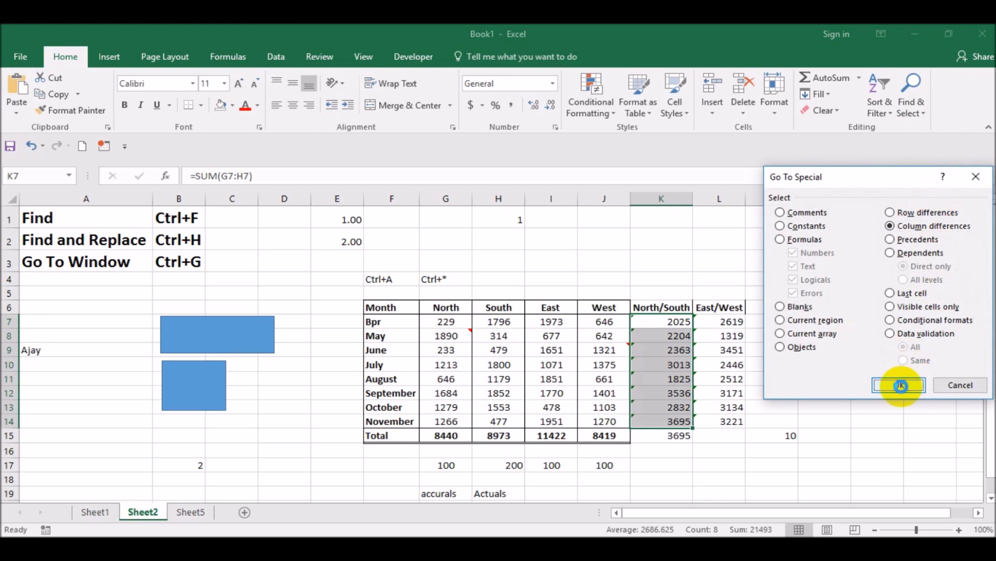
pyautogui.click(901, 385)
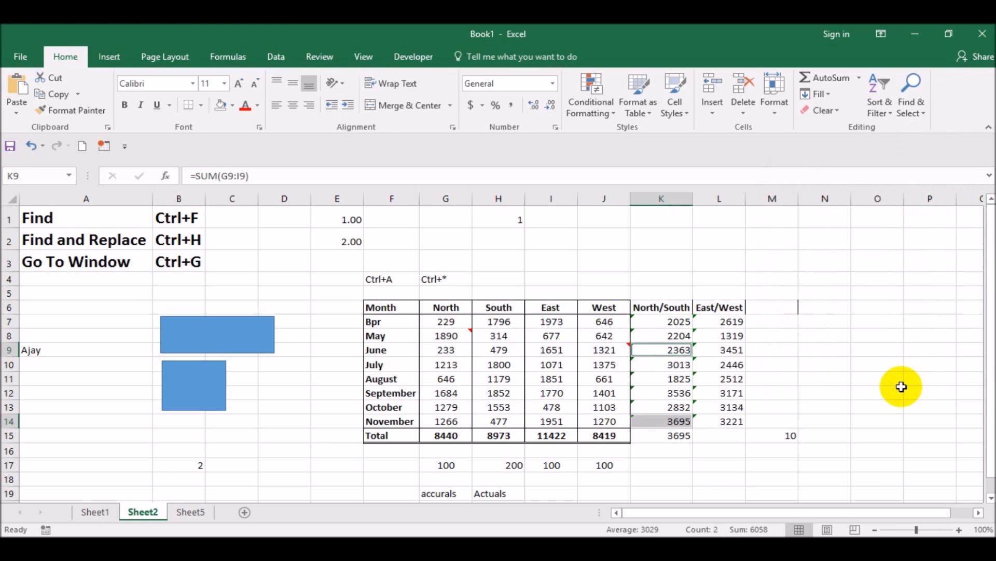
# Fill the selected differing cells K9 and K14 with light orange.
pyautogui.click(237, 108)
pyautogui.click(284, 159)
pyautogui.click(669, 291)
# Examine the cell range referenced by the formula in K9.
pyautogui.press('Down')
pyautogui.press('Down')
pyautogui.press('Down')
pyautogui.press('Down')
pyautogui.press('F2')
pyautogui.press('Return')
# Check the formula in K14 and select its direct precedents using Go To Special.
pyautogui.press('Down')
pyautogui.press('Down')
pyautogui.press('Down')
pyautogui.press('Down')
pyautogui.press('F2')
pyautogui.press('Escape')
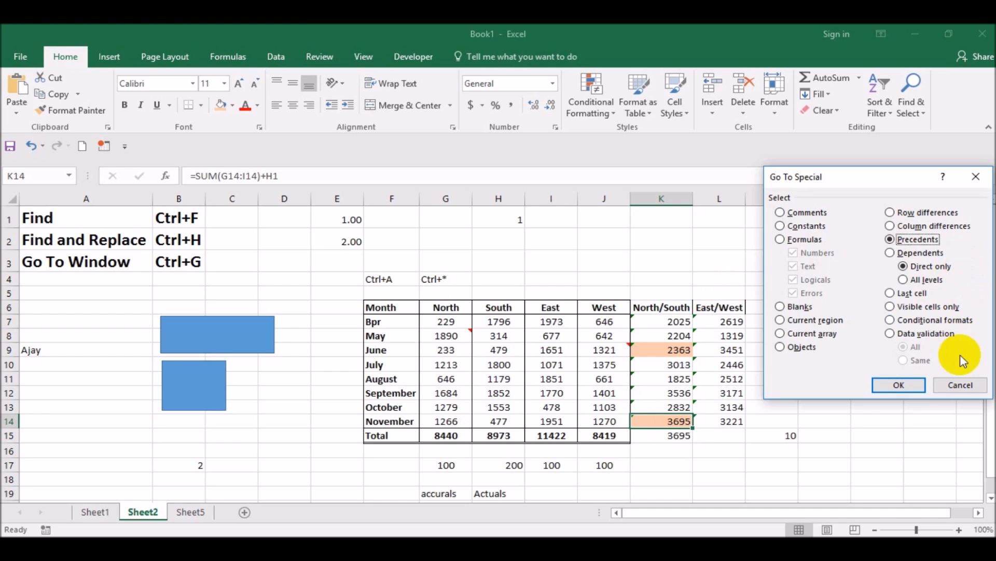
pyautogui.click(910, 388)
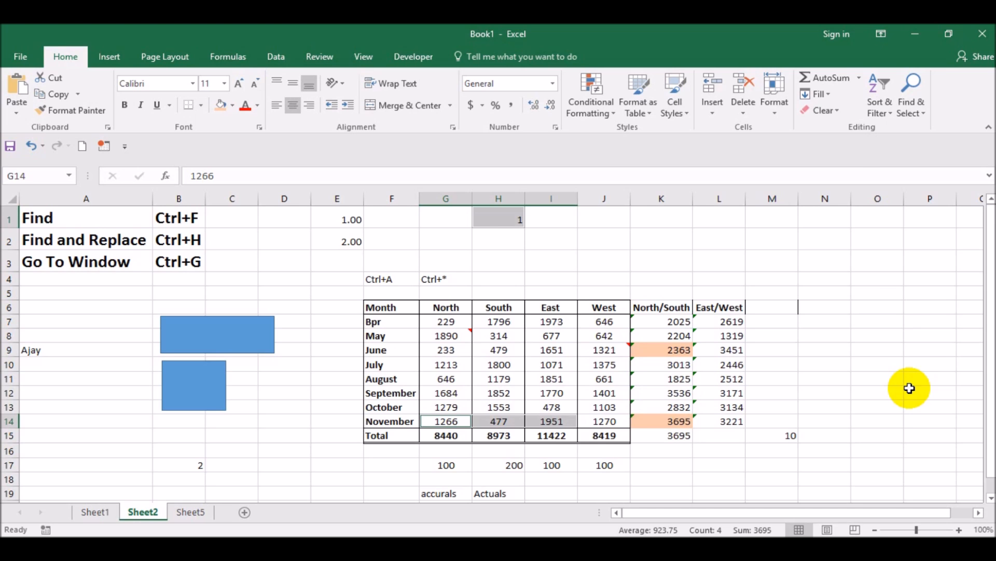
# Select the direct dependents of H14 using Go To Special.
pyautogui.click(914, 86)
pyautogui.click(926, 164)
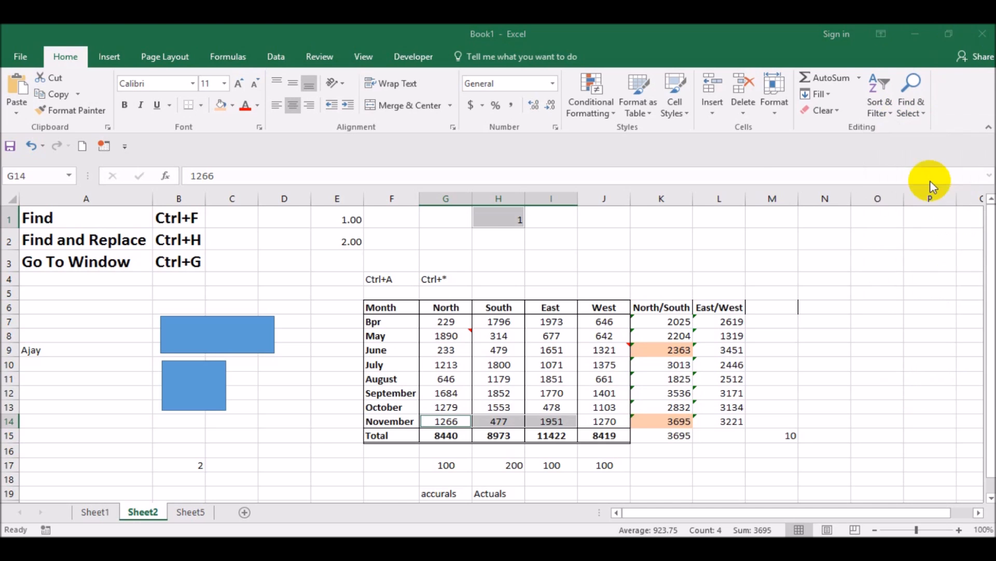
pyautogui.click(923, 240)
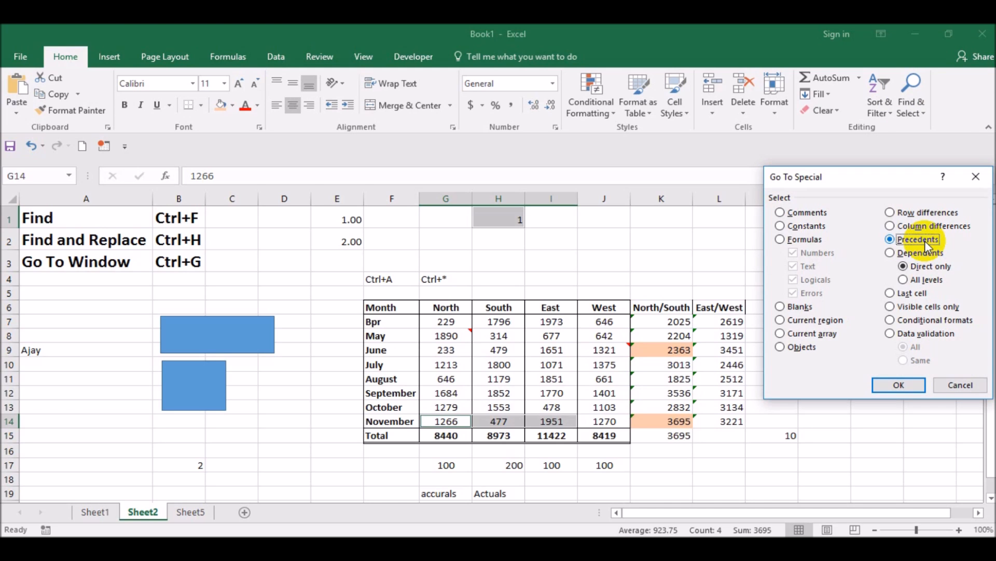
pyautogui.click(919, 252)
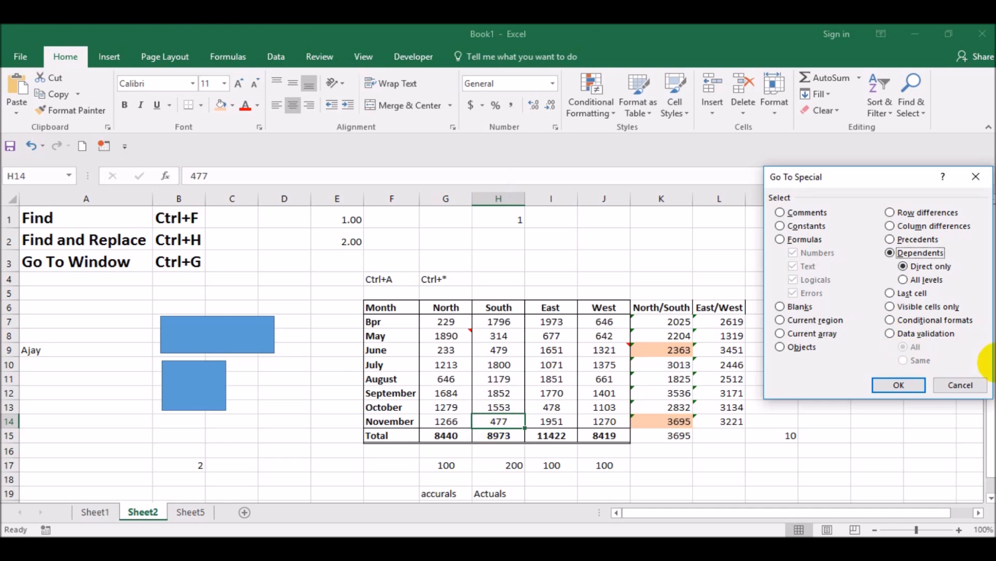
pyautogui.click(911, 384)
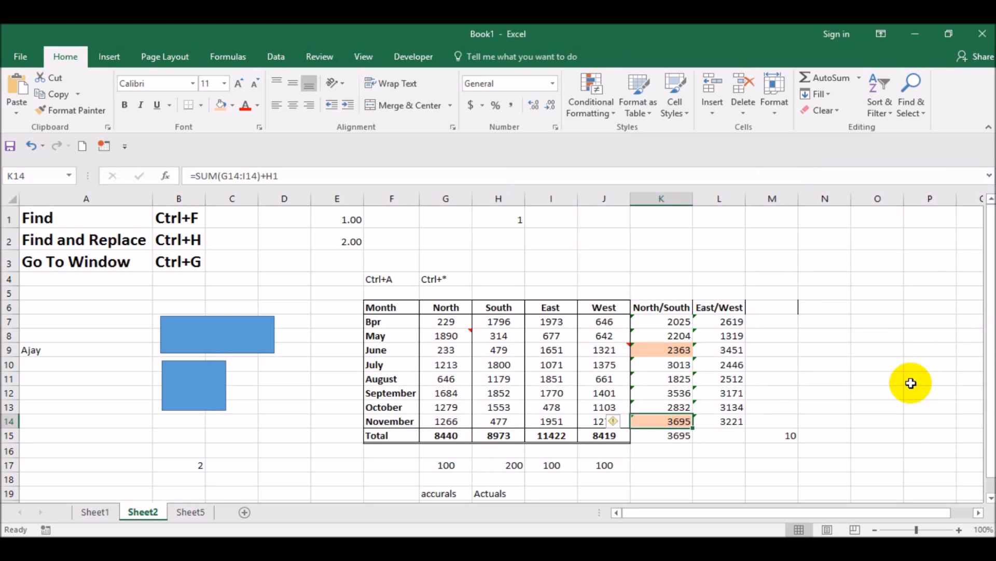